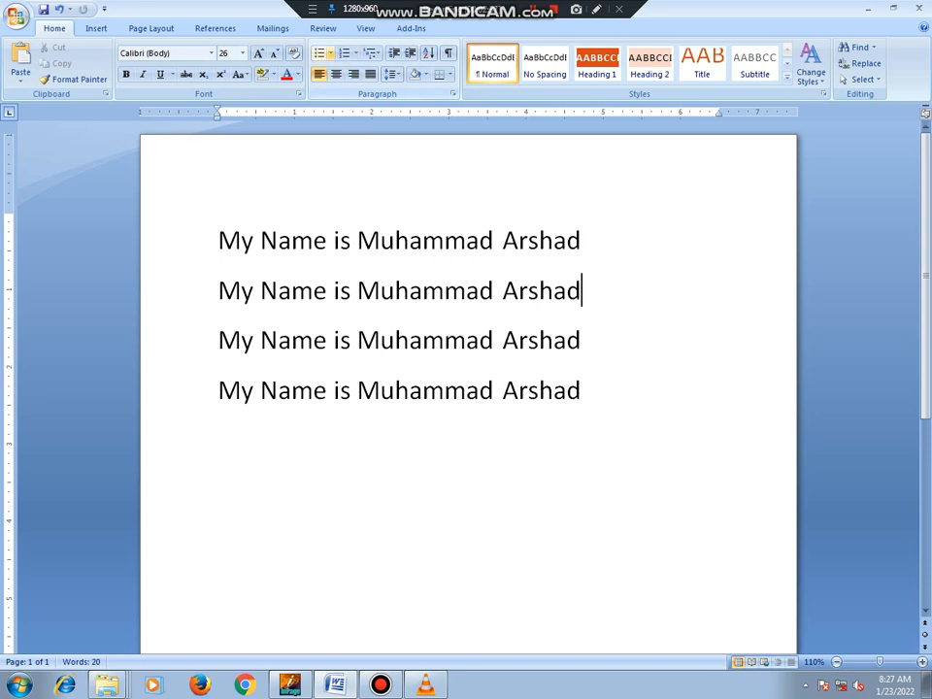
pyautogui.click(330, 53)
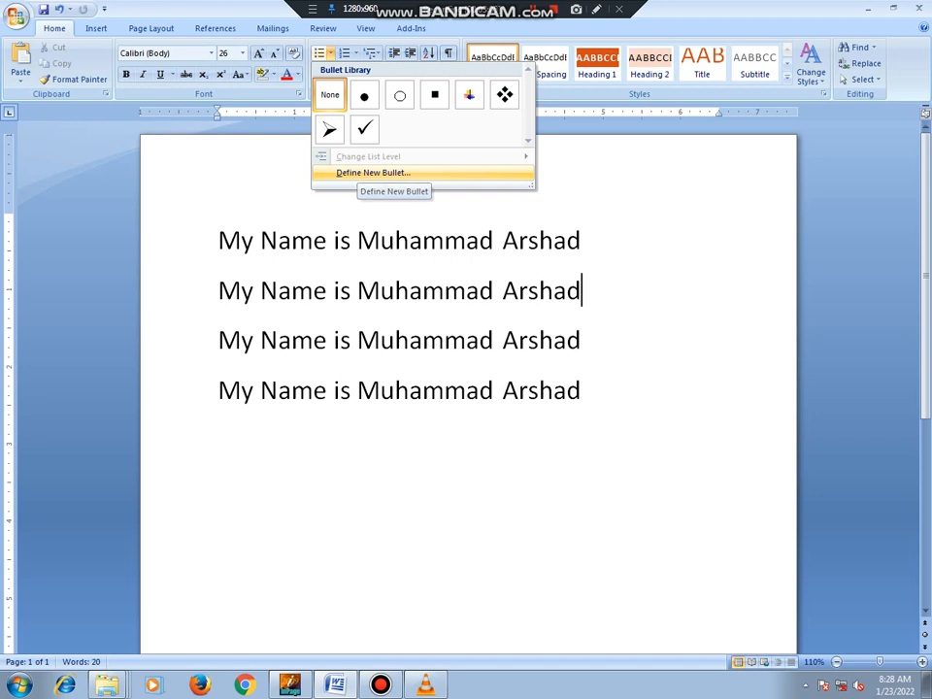
pyautogui.click(373, 173)
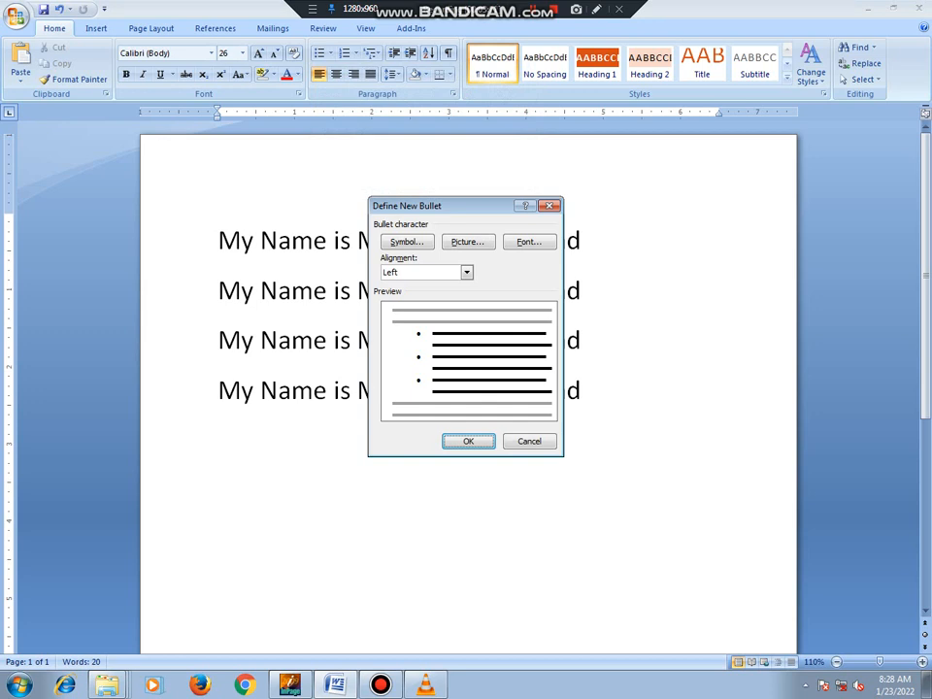
pyautogui.press('Escape')
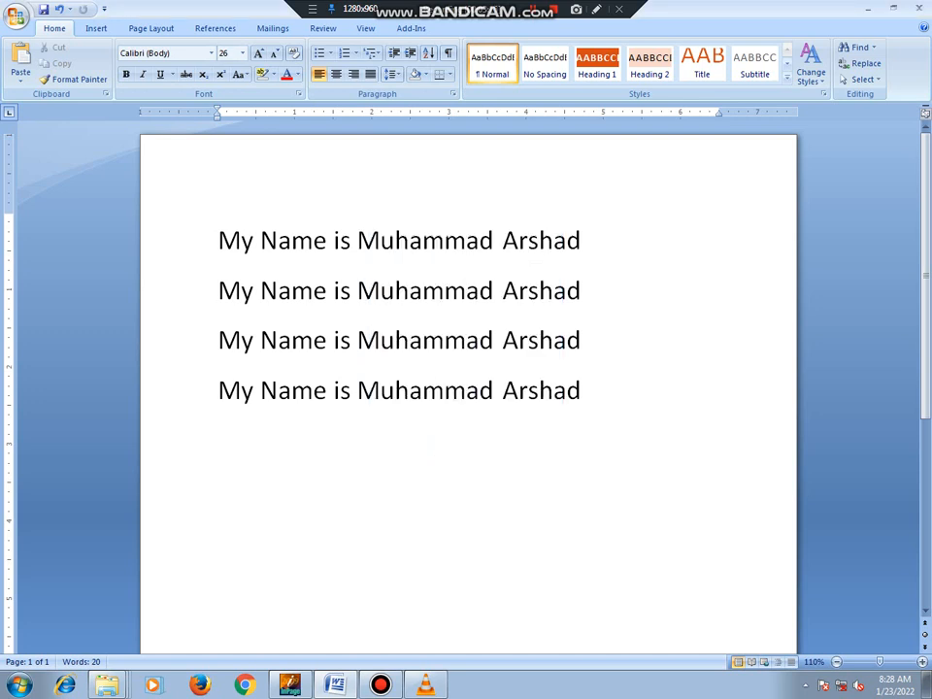
pyautogui.click(219, 240)
pyautogui.click(218, 290)
pyautogui.click(218, 340)
pyautogui.click(219, 390)
# Step: Apply the four-diamond bullet from the bullet library to the first line of text
pyautogui.click(328, 240)
pyautogui.press('Home')
pyautogui.press('End')
pyautogui.press('Home')
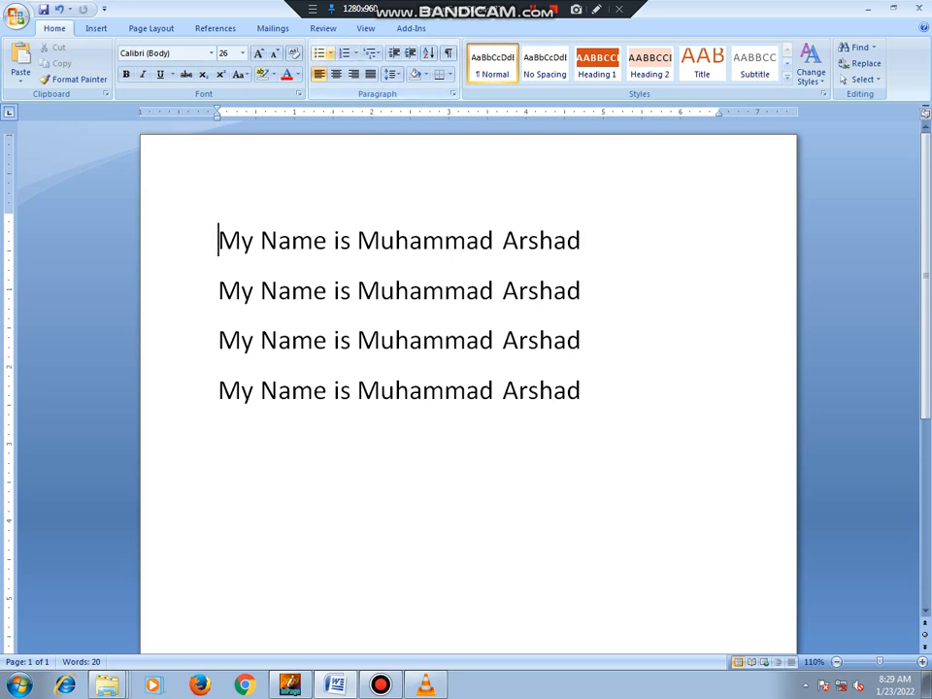
pyautogui.click(330, 54)
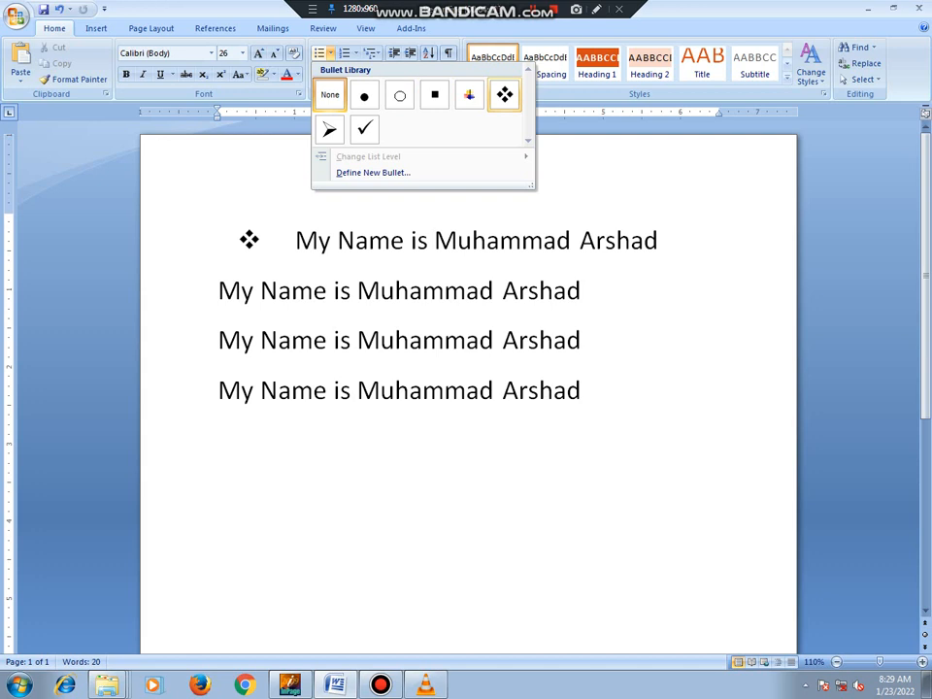
pyautogui.click(504, 95)
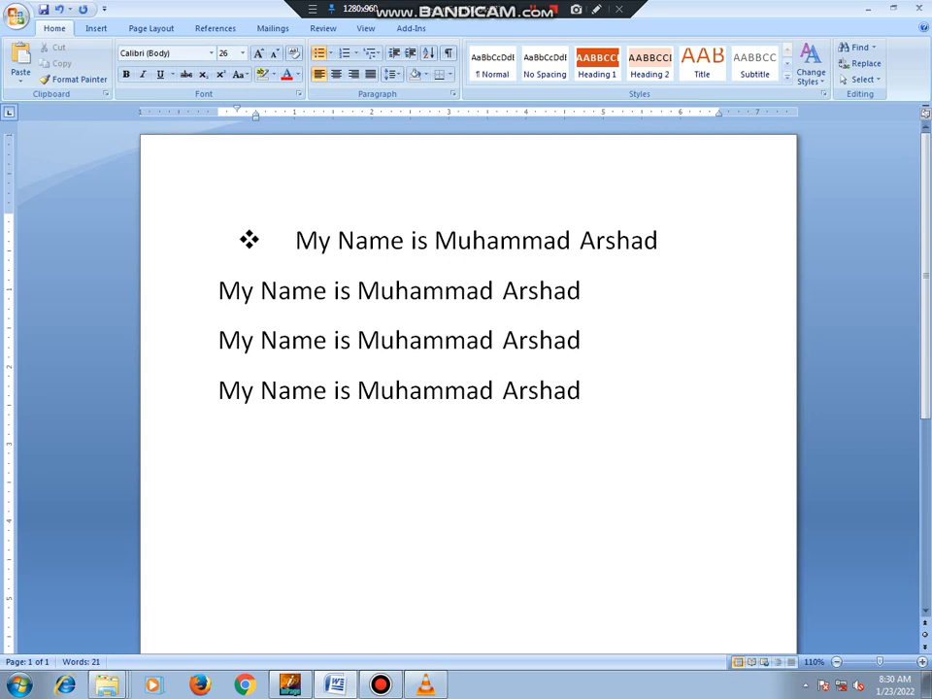
# Step: Apply the arrowhead bullet from the bullet library to the second line of text
pyautogui.click(220, 290)
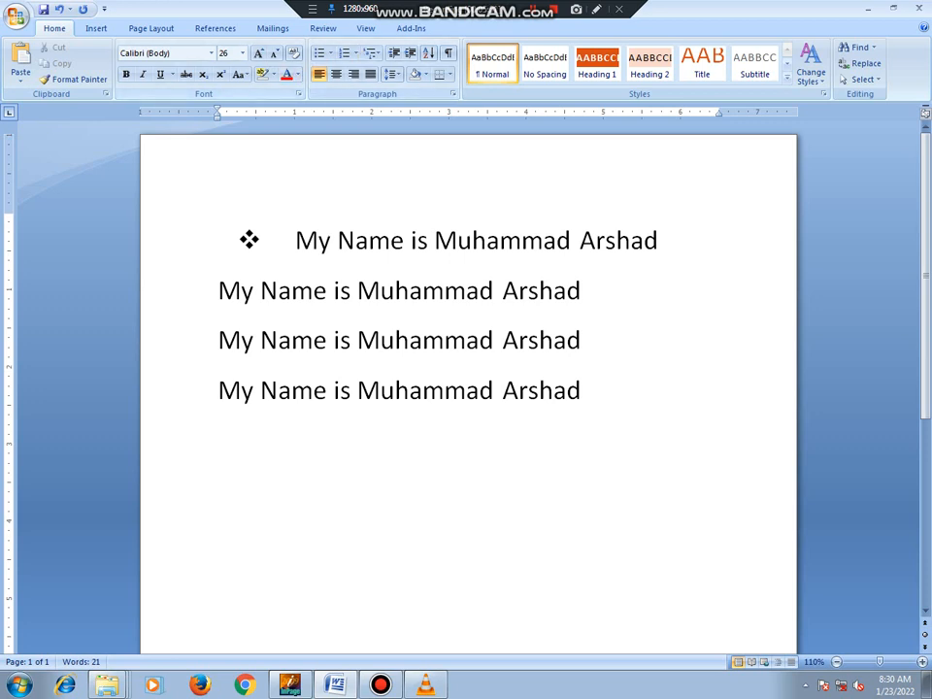
pyautogui.click(331, 53)
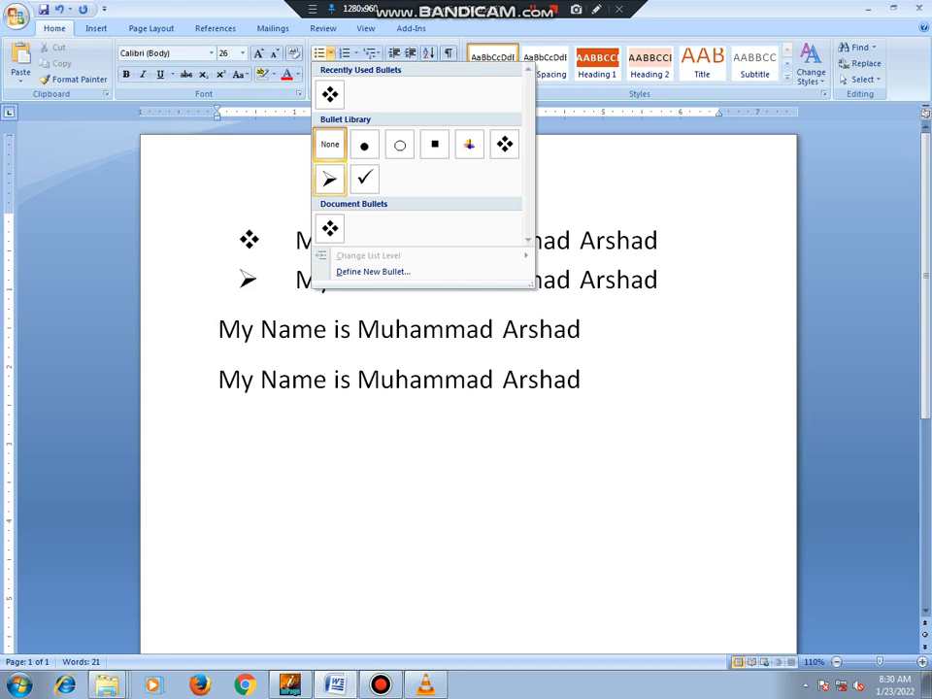
pyautogui.click(329, 178)
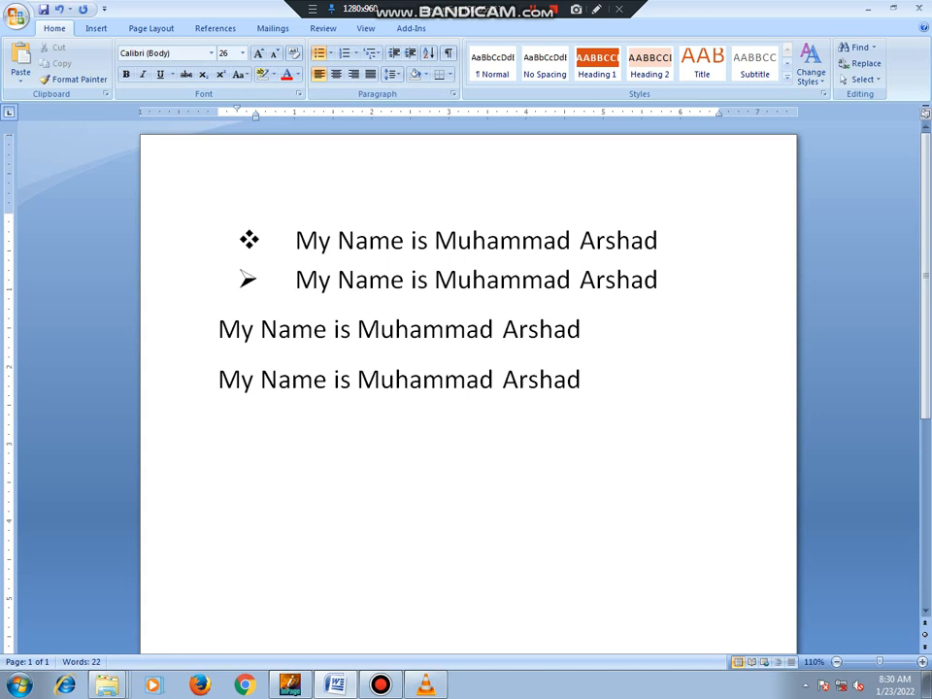
# Step: Apply the multicoloured cross picture bullet from the bullet library to the third line of text
pyautogui.click(218, 329)
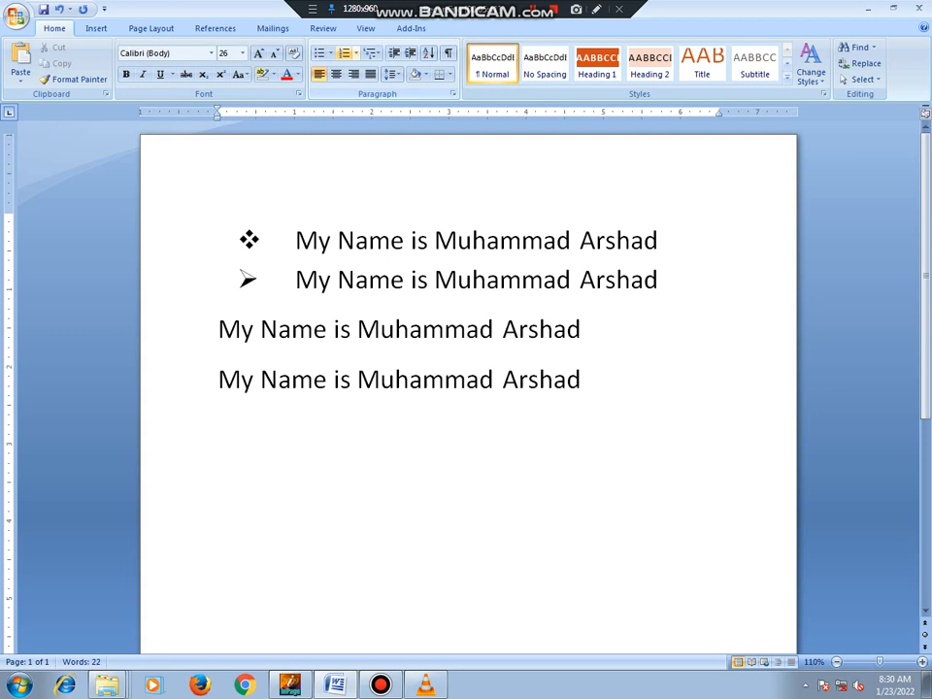
pyautogui.click(331, 53)
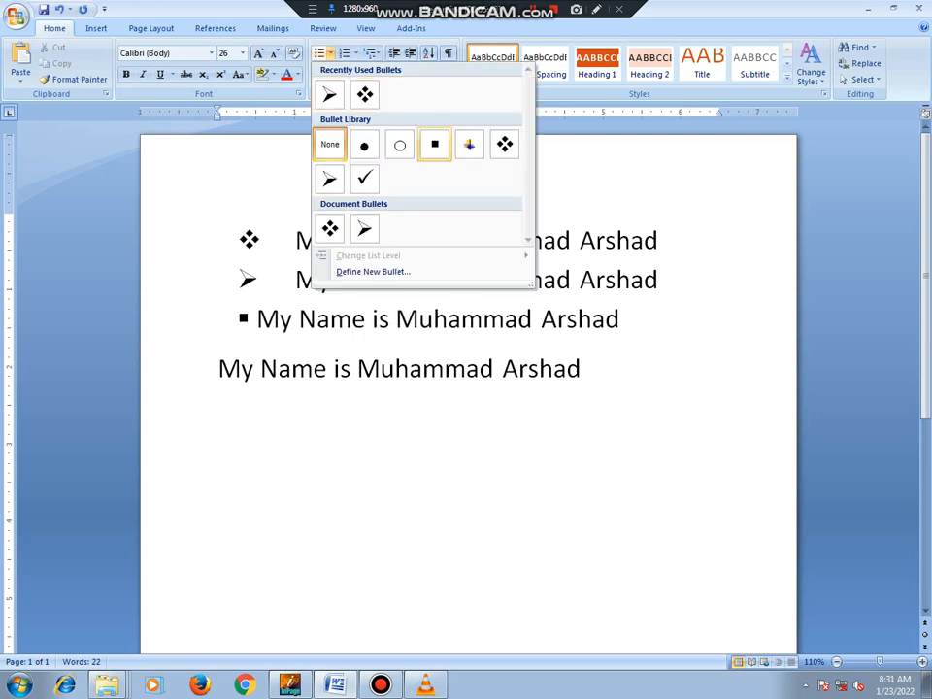
pyautogui.click(469, 145)
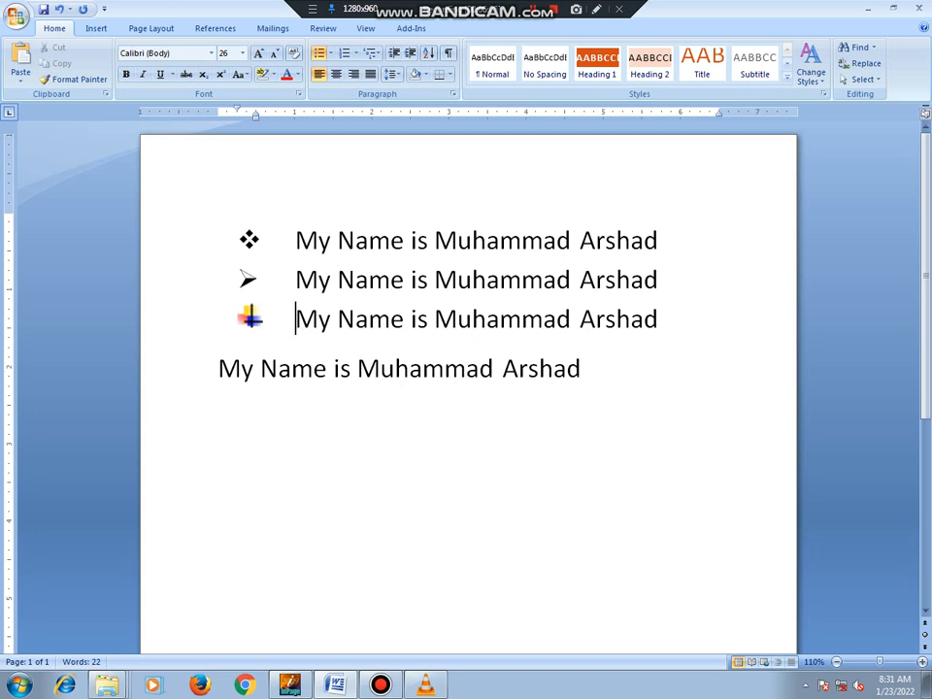
# Step: Apply the check mark bullet from the bullet library to the fourth line of text
pyautogui.click(581, 369)
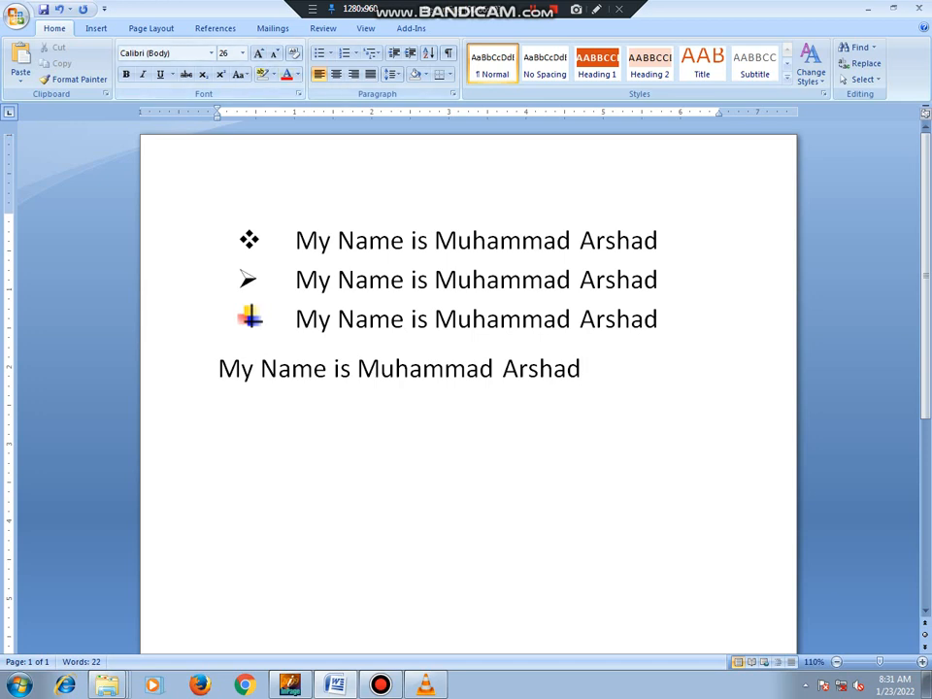
pyautogui.click(331, 53)
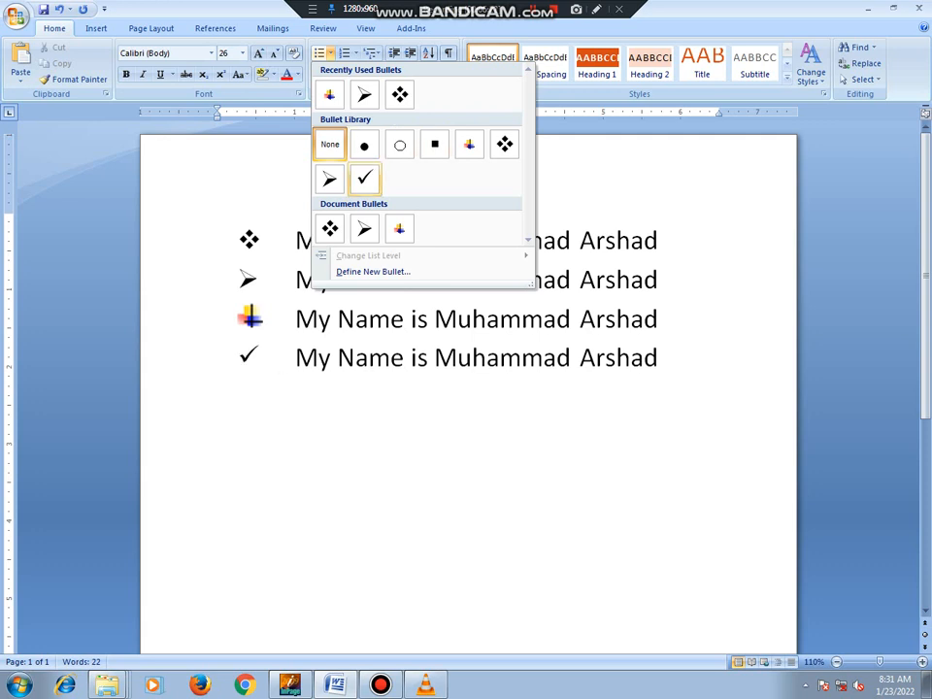
pyautogui.click(364, 178)
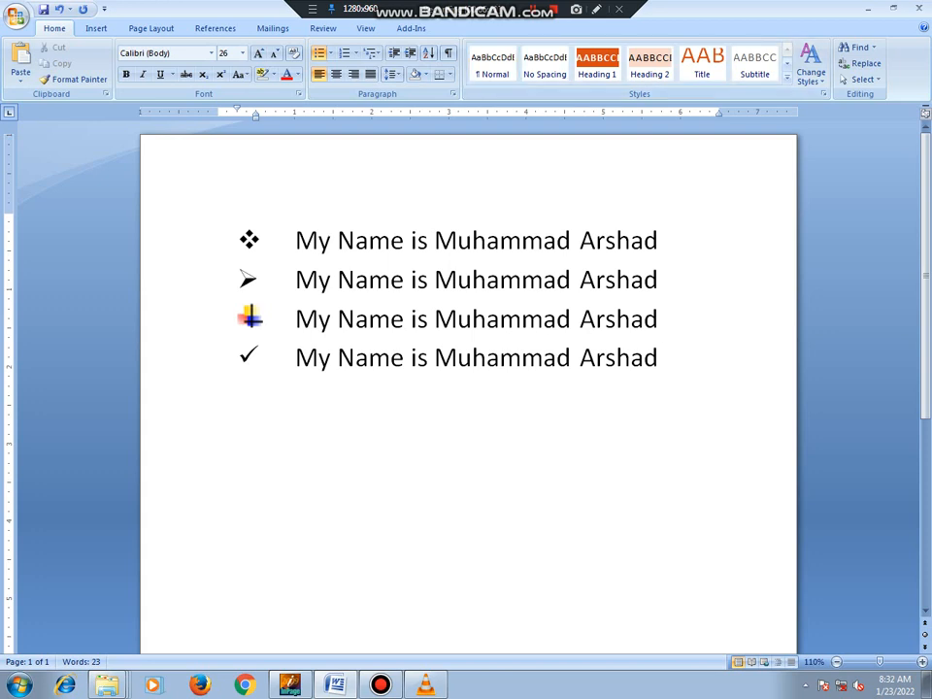
# Step: Save the document and add an empty bulleted line below each of the four bulleted lines
pyautogui.hotkey('ctrl', 's')
pyautogui.click(415, 345)
pyautogui.click(660, 241)
pyautogui.press('Return')
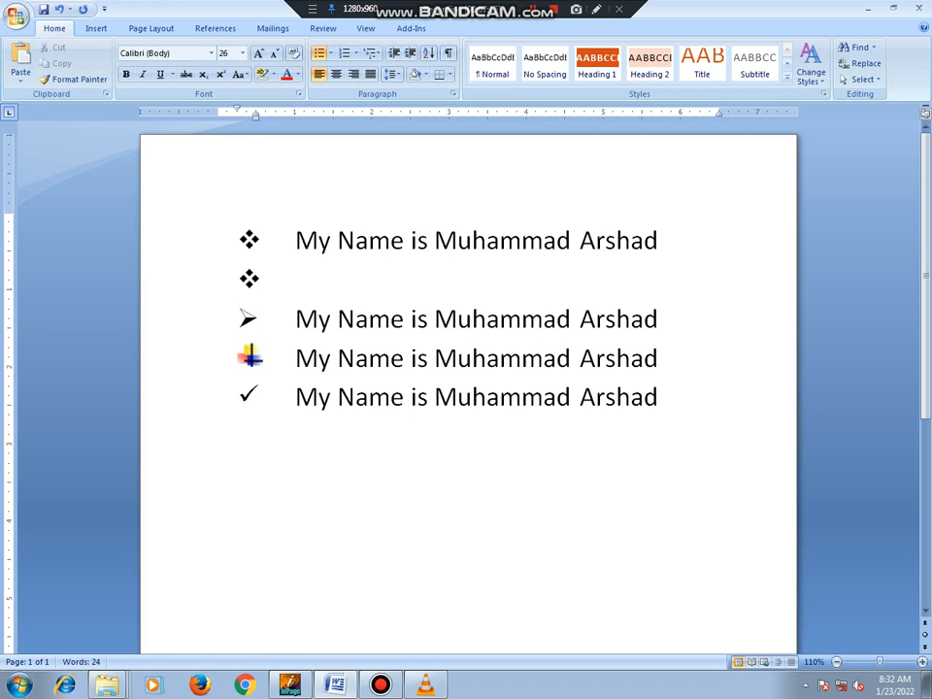
pyautogui.click(659, 320)
pyautogui.press('Return')
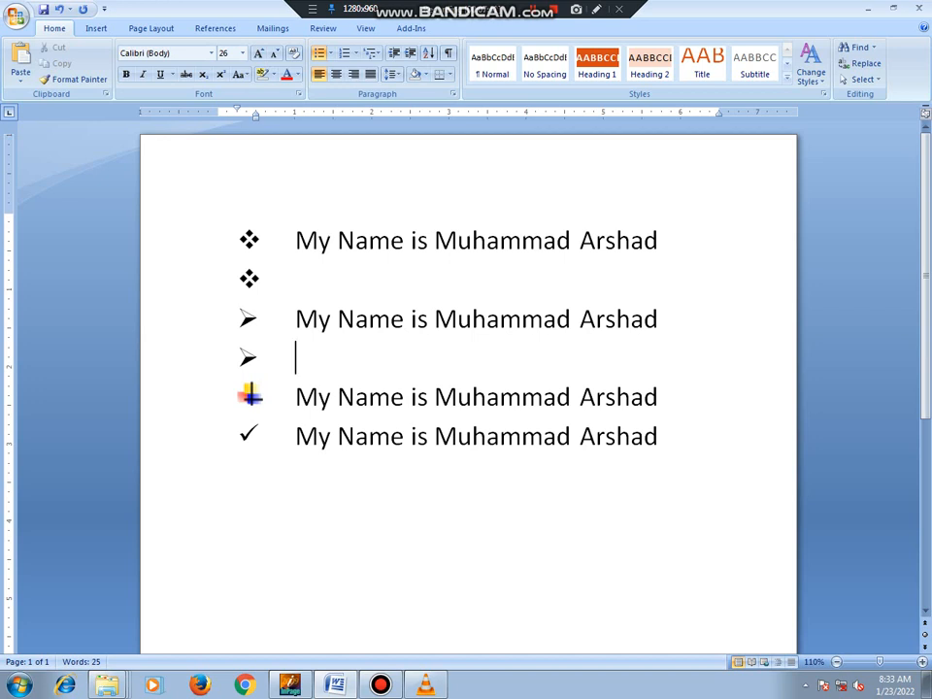
pyautogui.click(659, 397)
pyautogui.press('Return')
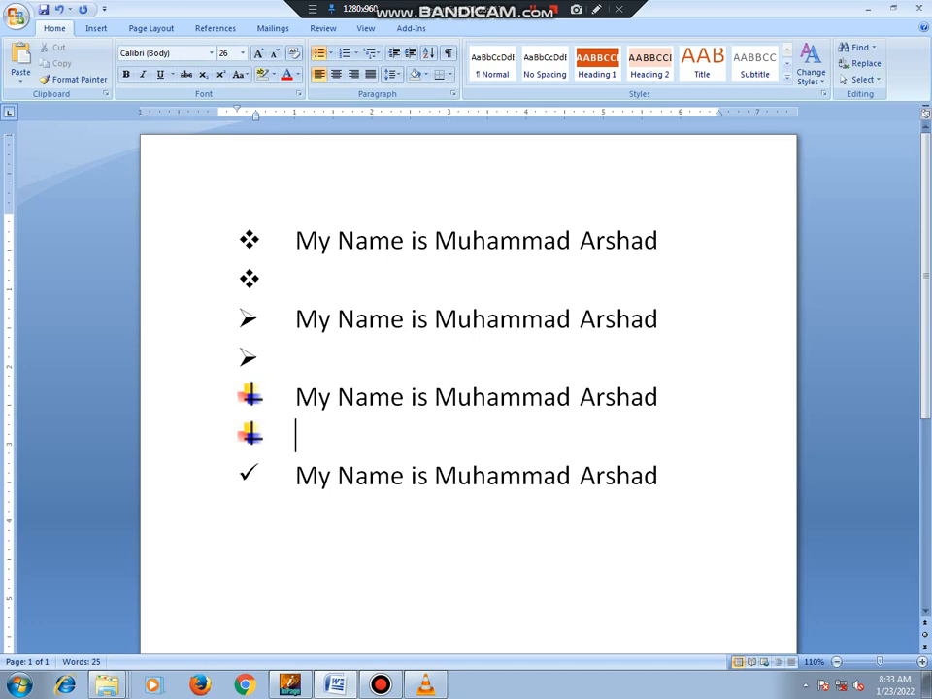
pyautogui.click(660, 475)
pyautogui.press('Return')
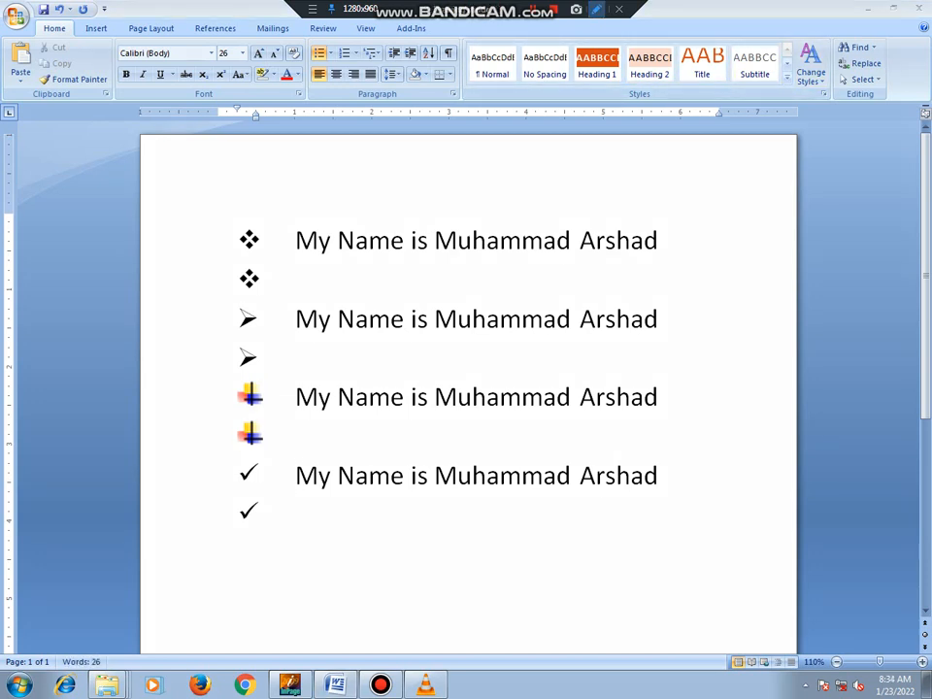
# Step: Use Bandicam's drawing overlay to outline each of the eight bulleted lines, filled and empty, with its own red rectangle
pyautogui.click(596, 9)
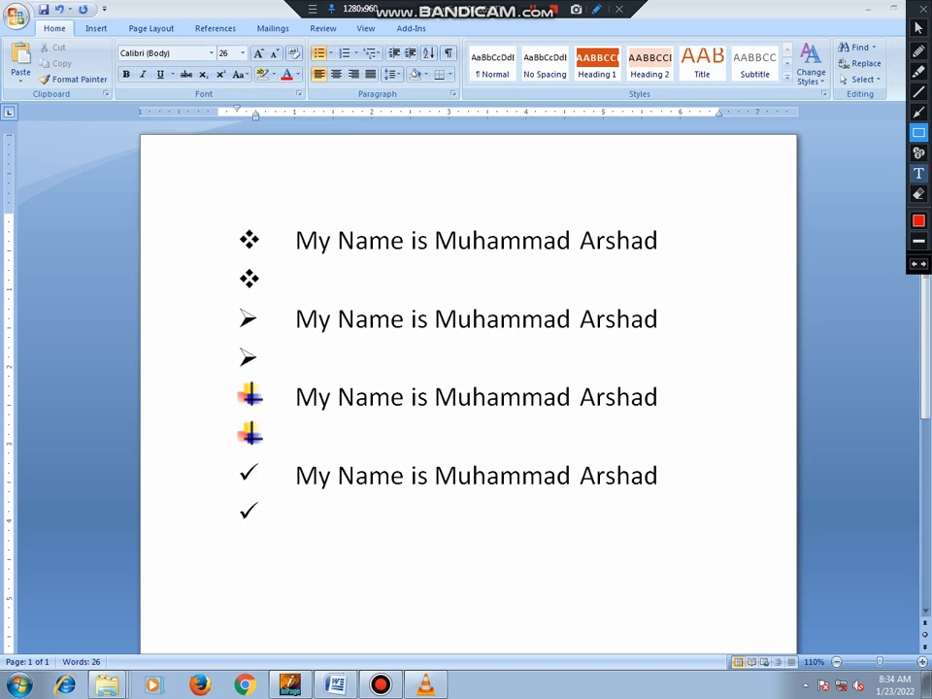
pyautogui.click(918, 174)
pyautogui.click(283, 247)
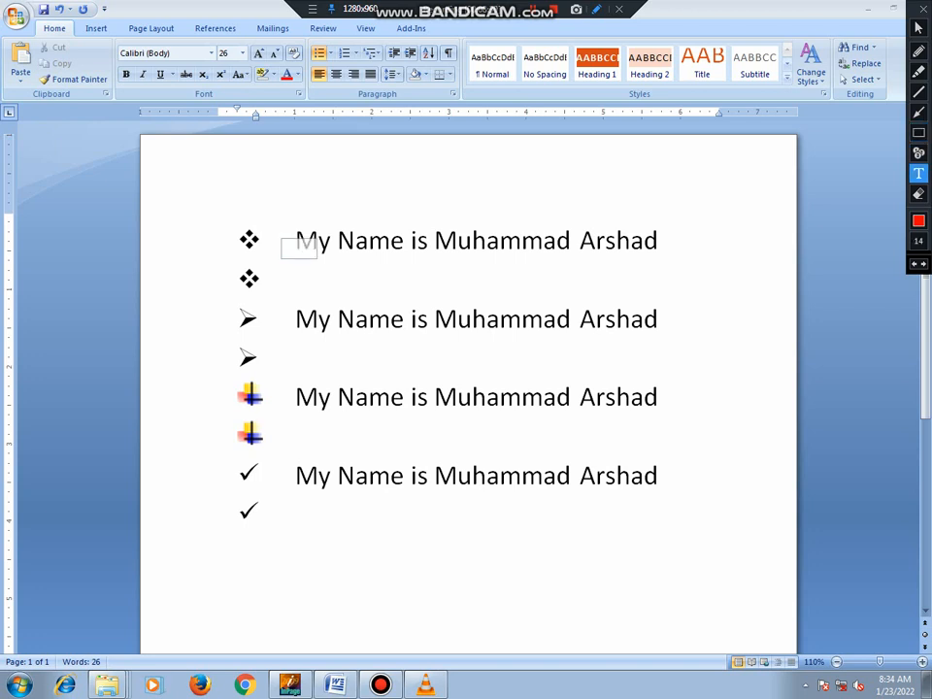
pyautogui.click(918, 132)
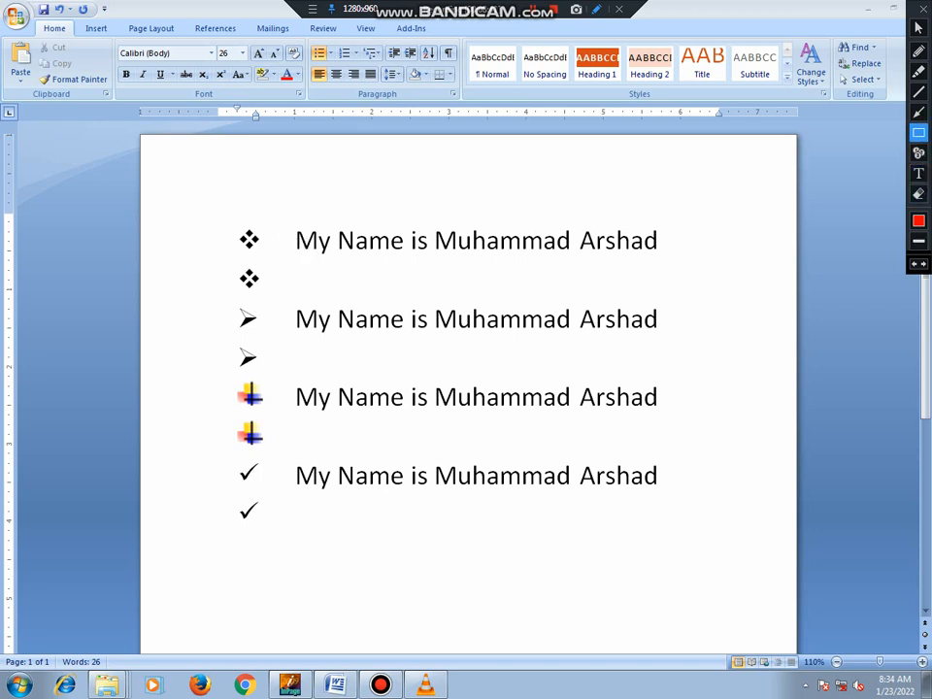
pyautogui.moveTo(238, 226); pyautogui.dragTo(677, 258)
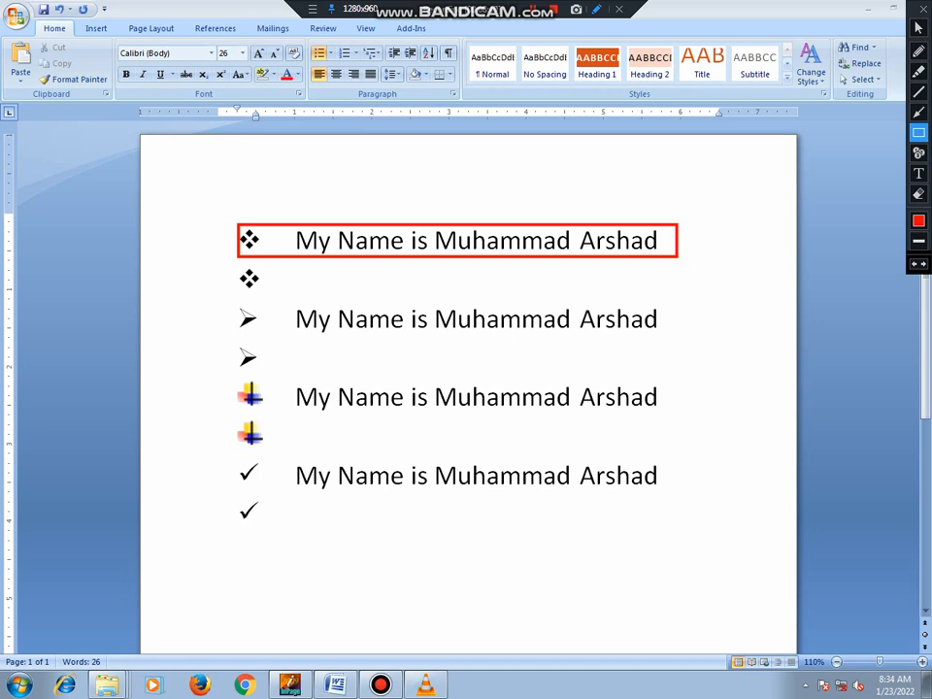
pyautogui.moveTo(236, 261); pyautogui.dragTo(680, 292)
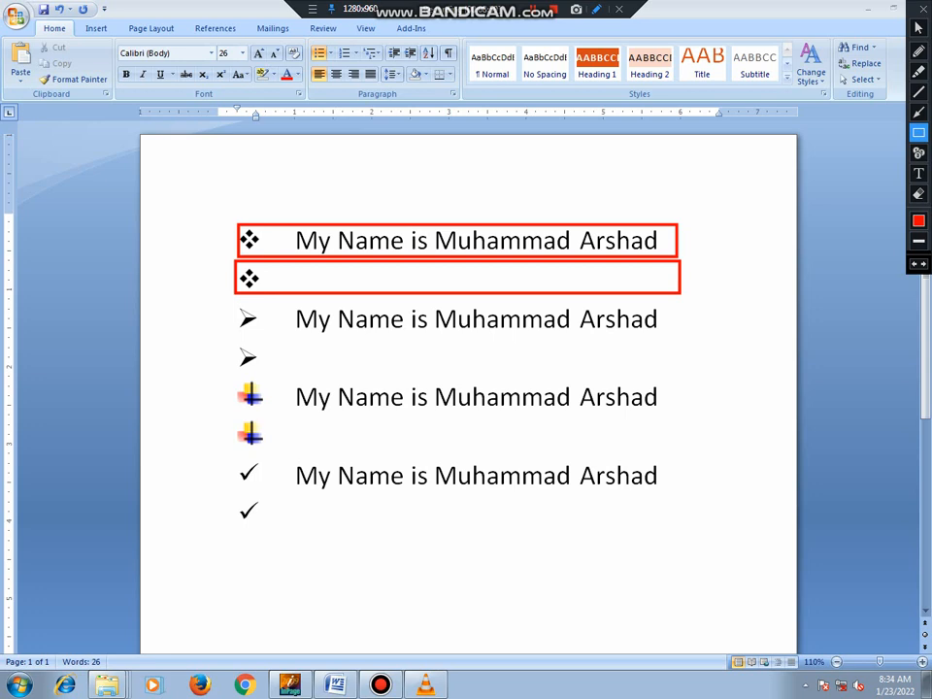
pyautogui.moveTo(234, 303); pyautogui.dragTo(675, 333)
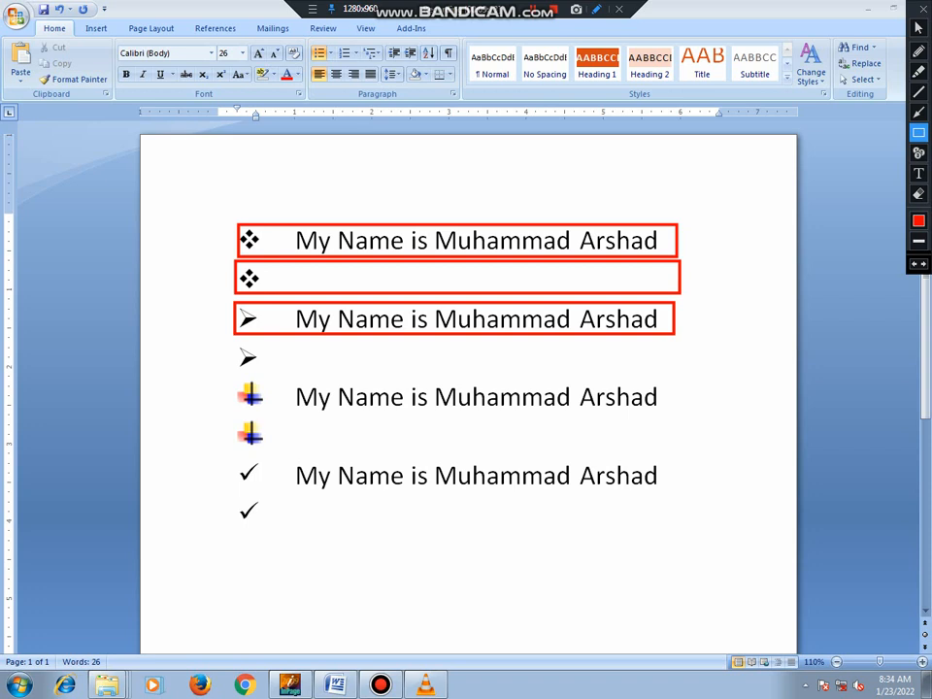
pyautogui.moveTo(232, 340)
pyautogui.mouseDown()
pyautogui.moveTo(258, 365)
pyautogui.moveTo(682, 364)
pyautogui.mouseUp()
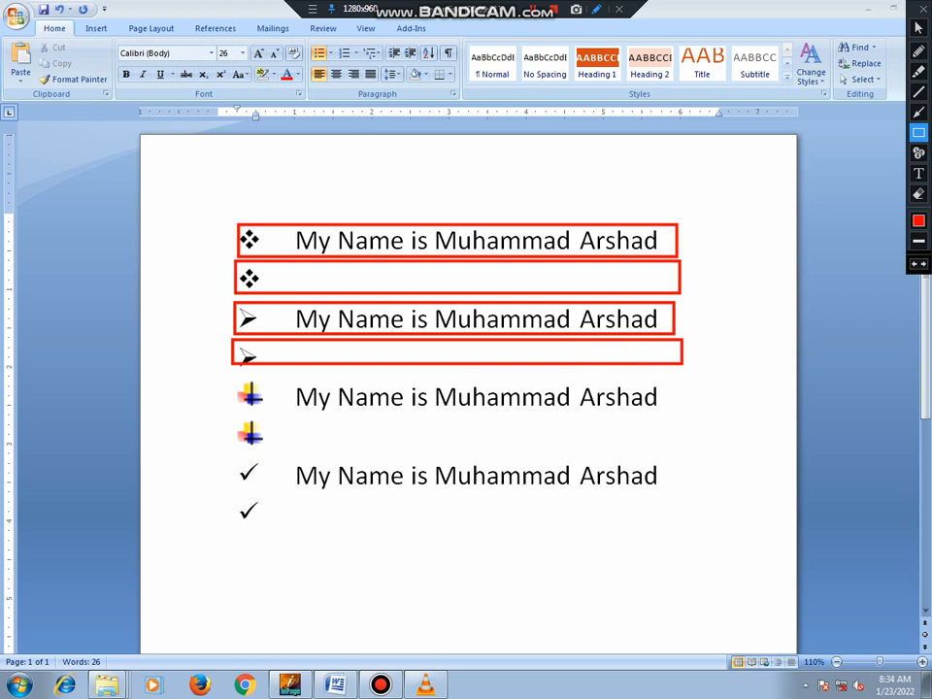
pyautogui.moveTo(229, 373)
pyautogui.mouseDown()
pyautogui.moveTo(312, 409)
pyautogui.moveTo(680, 415)
pyautogui.mouseUp()
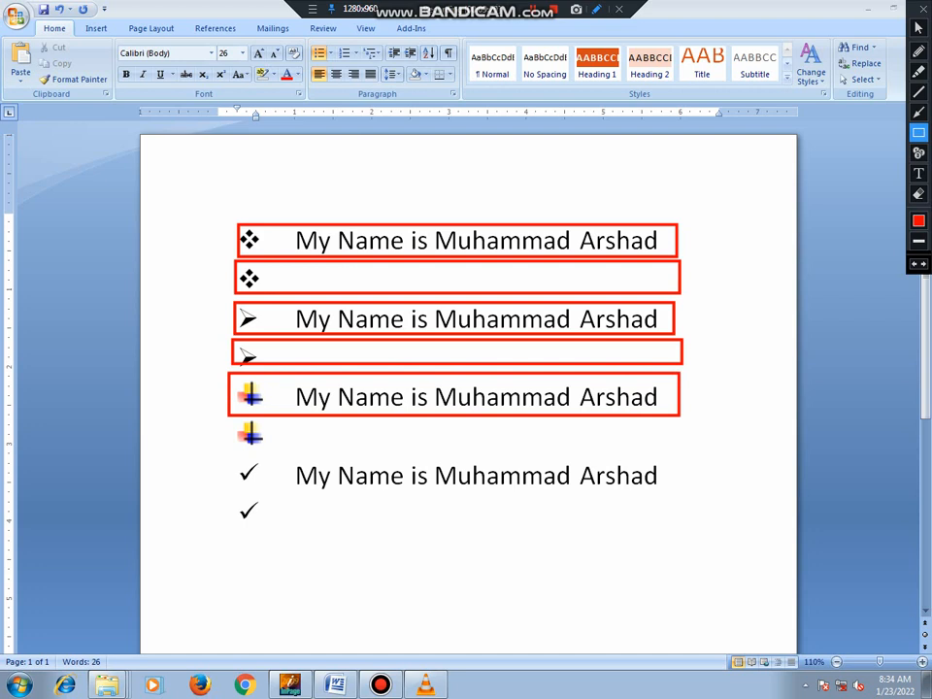
pyautogui.moveTo(229, 418)
pyautogui.mouseDown()
pyautogui.moveTo(237, 437)
pyautogui.moveTo(683, 446)
pyautogui.mouseUp()
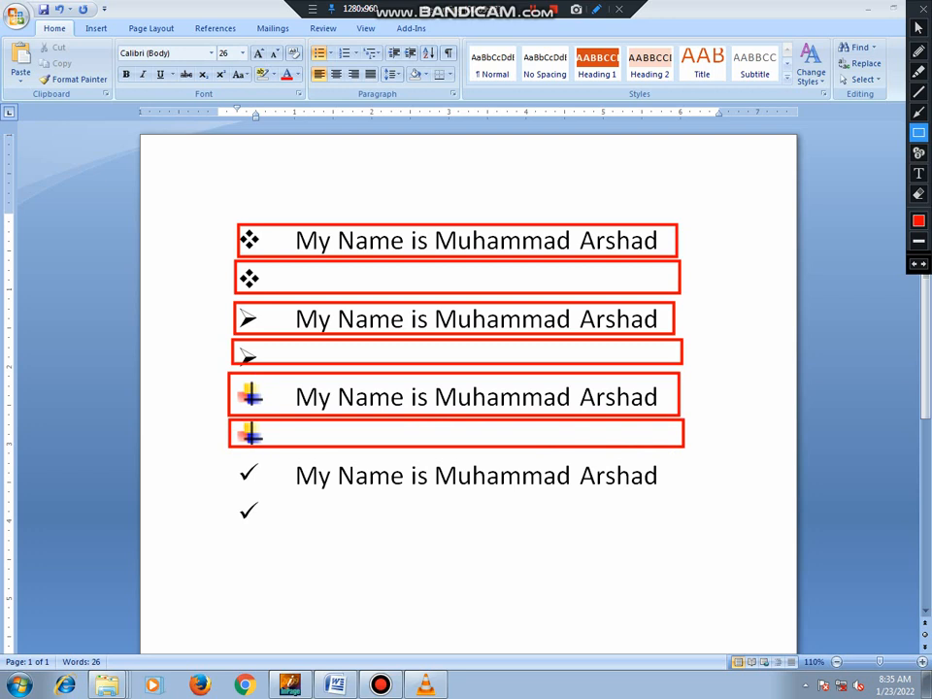
pyautogui.moveTo(229, 454)
pyautogui.mouseDown()
pyautogui.moveTo(355, 499)
pyautogui.moveTo(685, 490)
pyautogui.mouseUp()
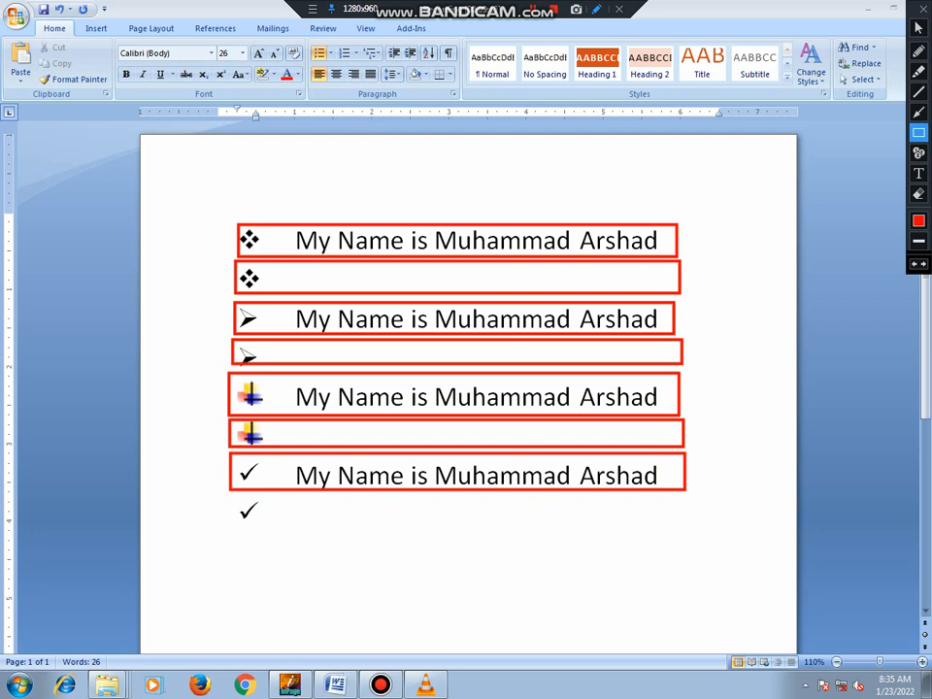
pyautogui.moveTo(224, 493)
pyautogui.mouseDown()
pyautogui.moveTo(253, 520)
pyautogui.moveTo(684, 520)
pyautogui.mouseUp()
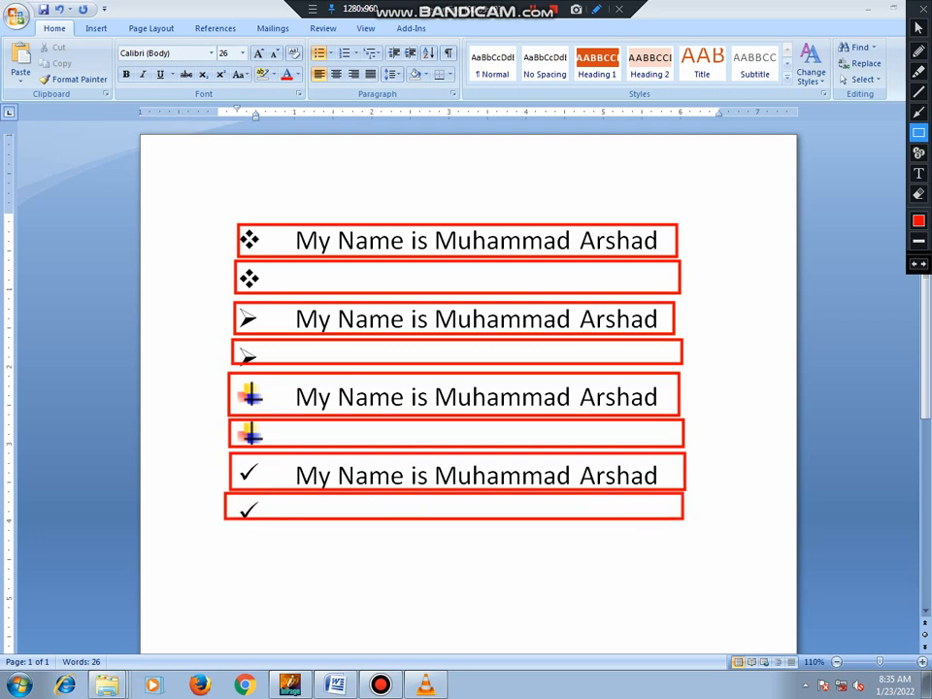